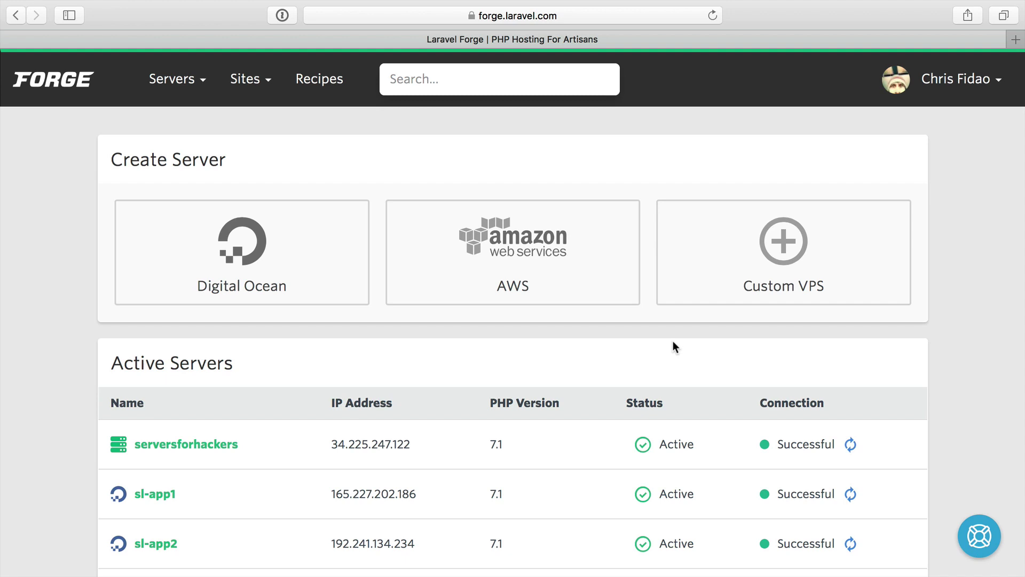
{"action": "scroll", "coordinate": [619, 341], "scroll_direction": "down", "scroll_amount": 3}
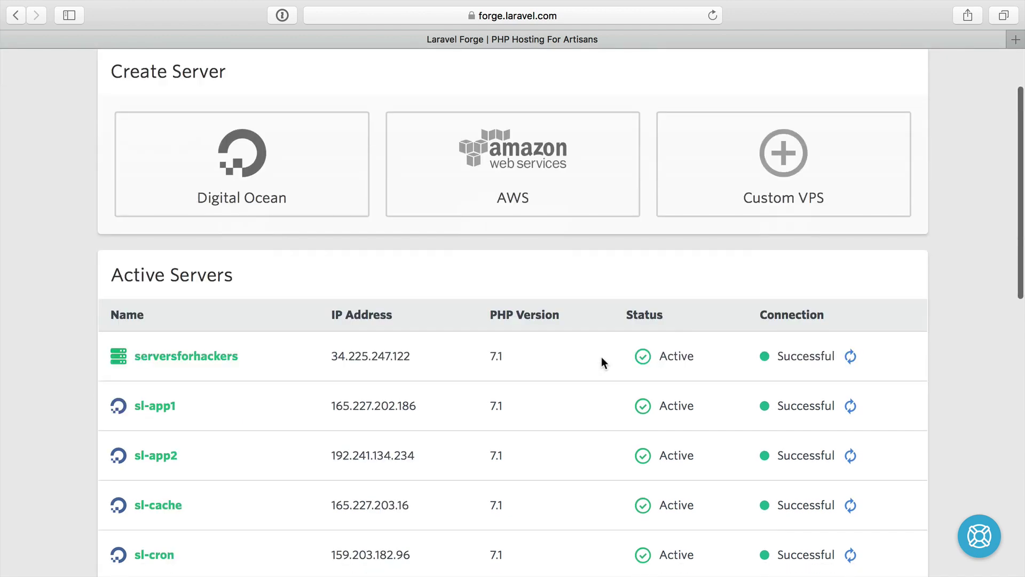
{"action": "scroll", "coordinate": [599, 358], "scroll_direction": "down", "scroll_amount": 4}
{"action": "scroll", "coordinate": [599, 353], "scroll_direction": "down", "scroll_amount": 1}
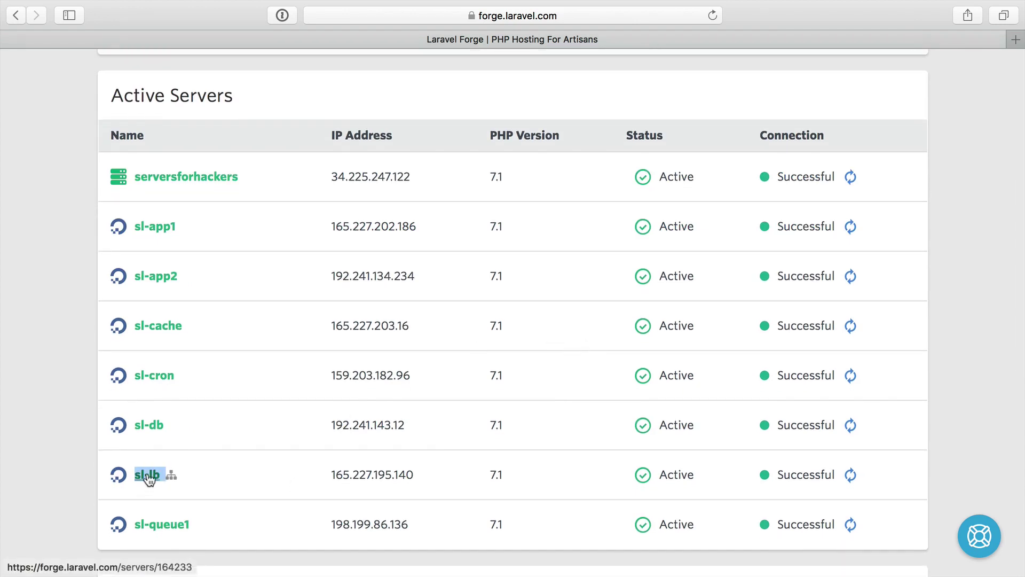
- Review the Active Servers list by highlighting the header, first servers, sl-queue1 and sl-cron
{"action": "left_click_drag", "start_coordinate": [109, 128], "coordinate": [198, 256]}
{"action": "left_click", "coordinate": [207, 267]}
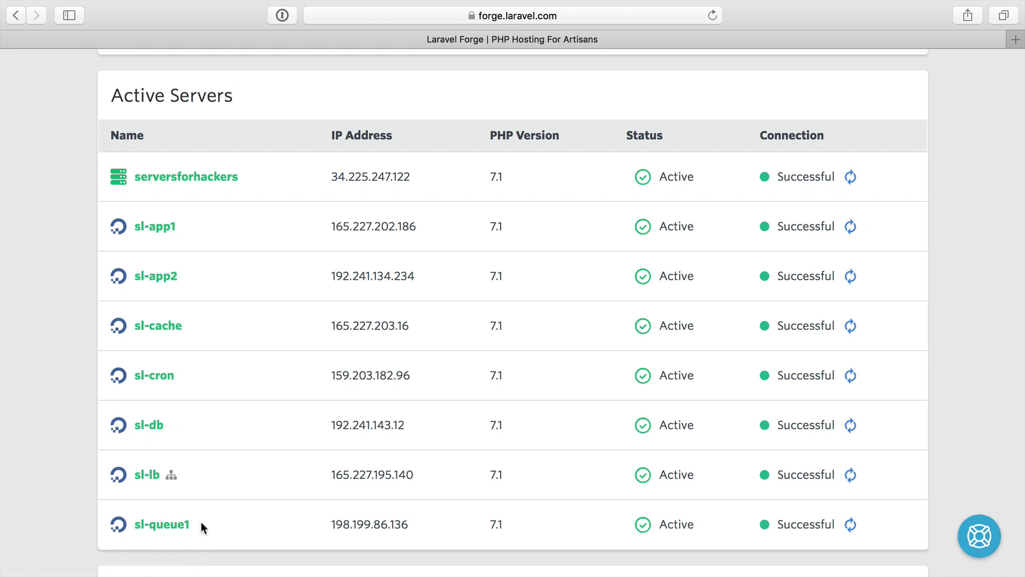
{"action": "left_click_drag", "start_coordinate": [203, 525], "coordinate": [140, 524]}
{"action": "left_click_drag", "start_coordinate": [192, 375], "coordinate": [133, 374]}
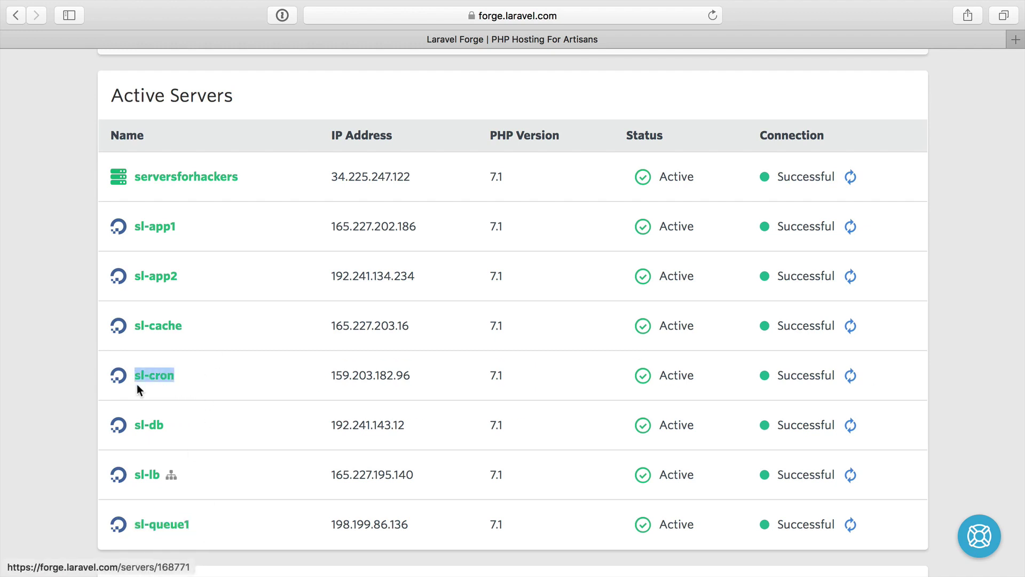
{"action": "left_click", "coordinate": [136, 388]}
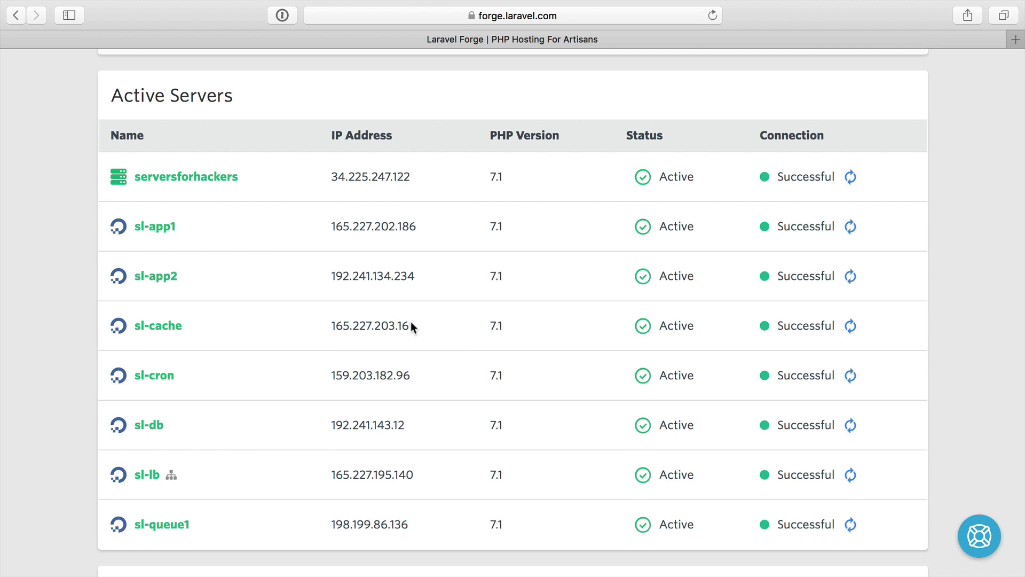
{"action": "left_click_drag", "start_coordinate": [113, 474], "coordinate": [195, 473]}
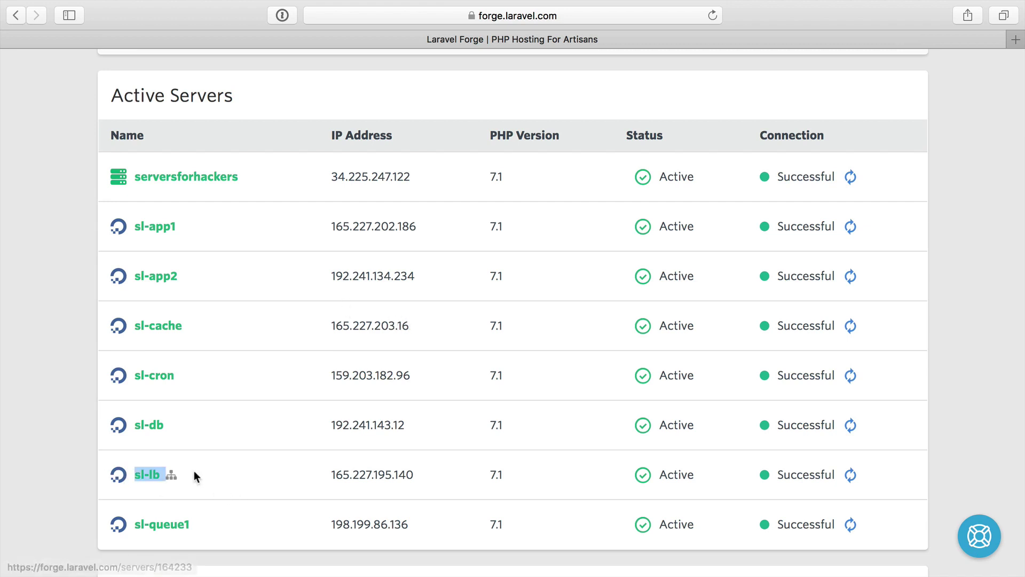
{"action": "left_click_drag", "start_coordinate": [91, 235], "coordinate": [208, 268]}
{"action": "left_click", "coordinate": [215, 294]}
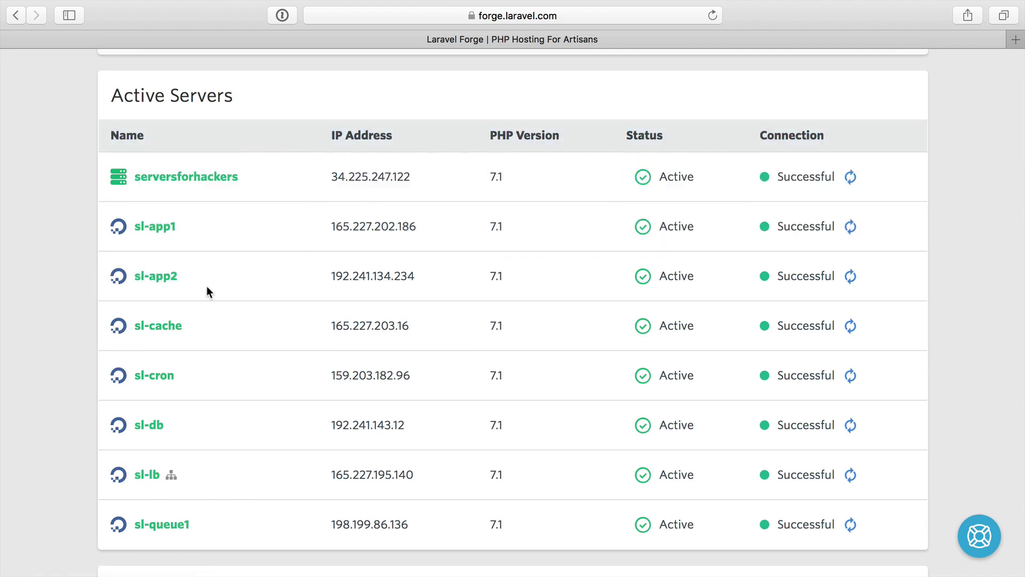
{"action": "left_click_drag", "start_coordinate": [200, 326], "coordinate": [133, 327]}
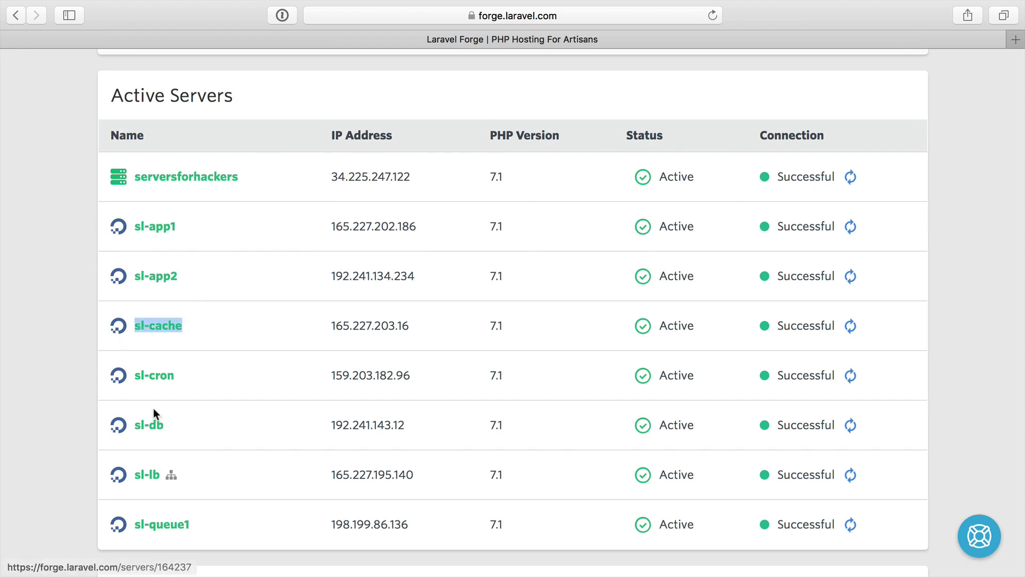
{"action": "left_click", "coordinate": [199, 421]}
{"action": "triple_click", "coordinate": [169, 531]}
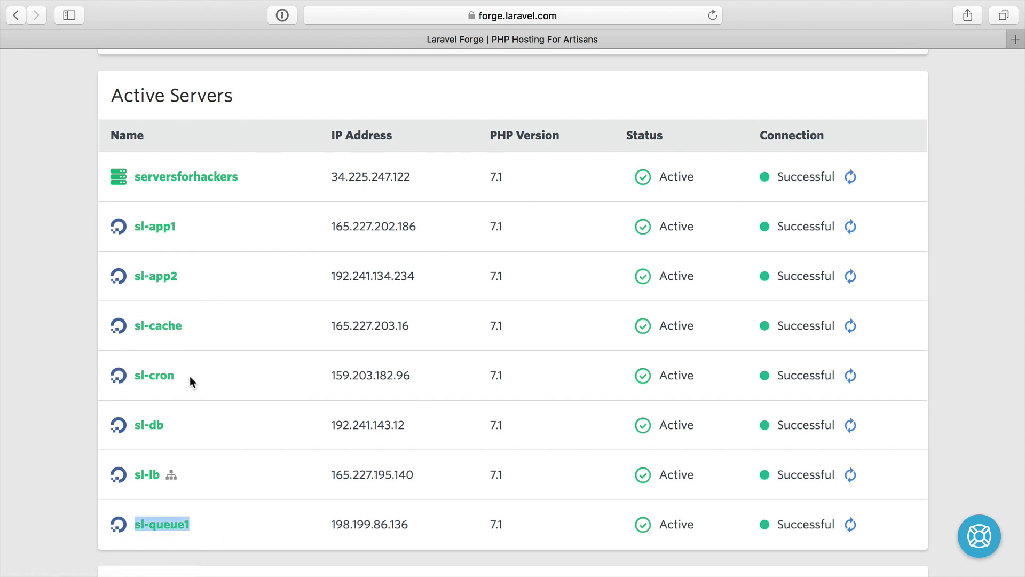
{"action": "triple_click", "coordinate": [190, 376]}
{"action": "left_click", "coordinate": [204, 376]}
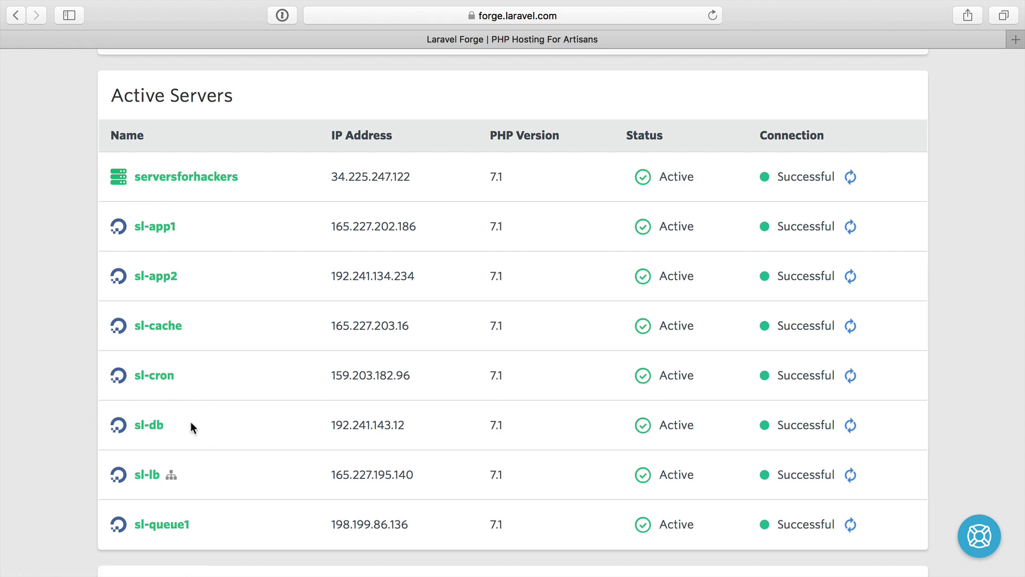
{"action": "left_click_drag", "start_coordinate": [185, 424], "coordinate": [118, 428]}
{"action": "left_click", "coordinate": [86, 357]}
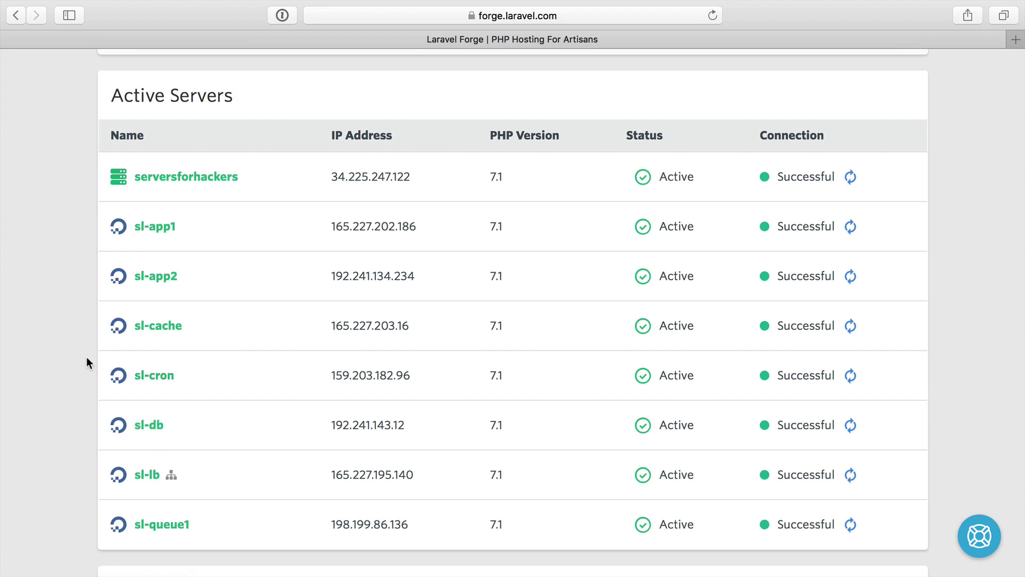